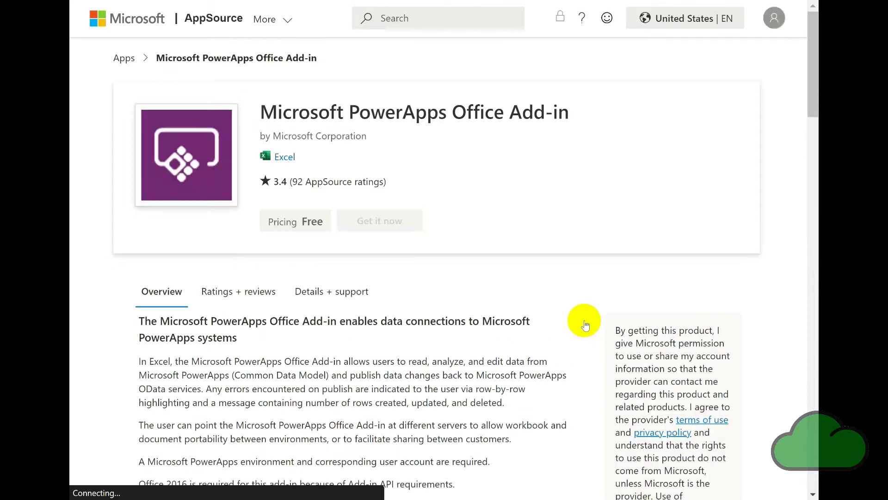
- Get the Microsoft PowerApps Office Add-in from AppSource and assign it to the entire organization
{"action": "scroll", "coordinate": [535, 271], "scroll_direction": "down", "scroll_amount": 1}
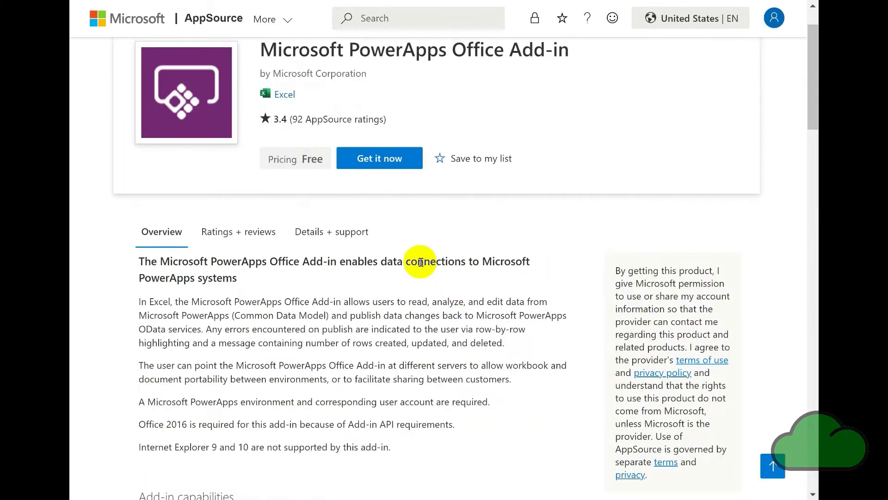
{"action": "left_click", "coordinate": [387, 159]}
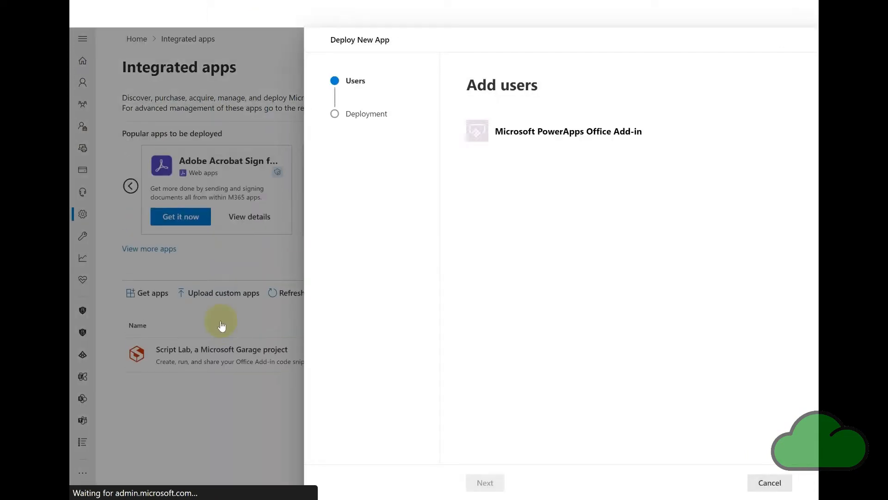
{"action": "left_click", "coordinate": [472, 245]}
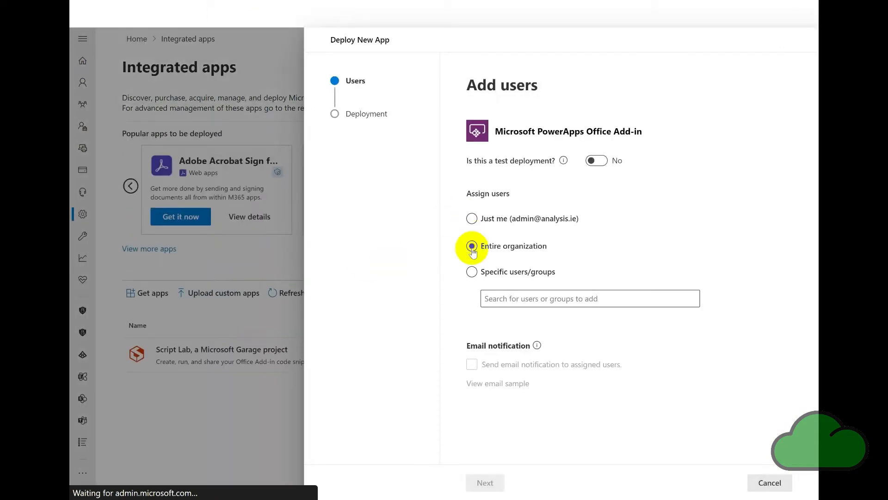
{"action": "left_click", "coordinate": [472, 246]}
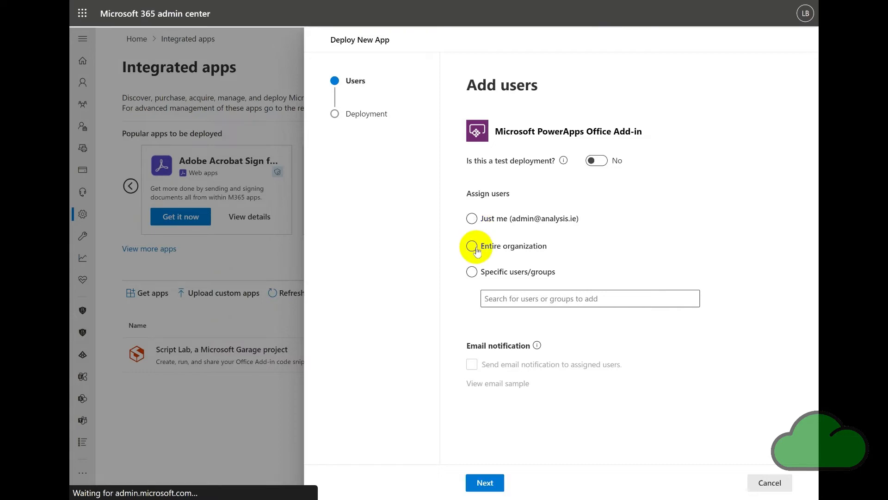
{"action": "left_click", "coordinate": [484, 481]}
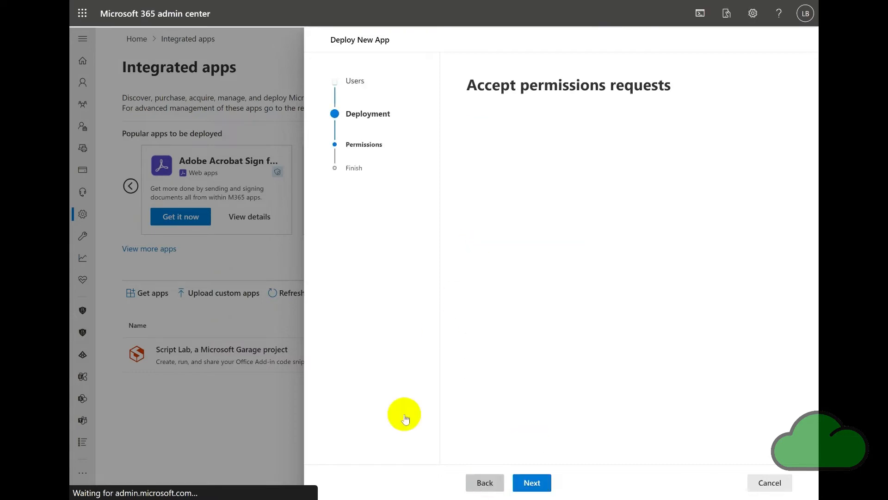
- Accept the add-in's permission requests, finish the deployment, and close the deployment panel
{"action": "left_click", "coordinate": [531, 481]}
{"action": "left_click", "coordinate": [555, 482]}
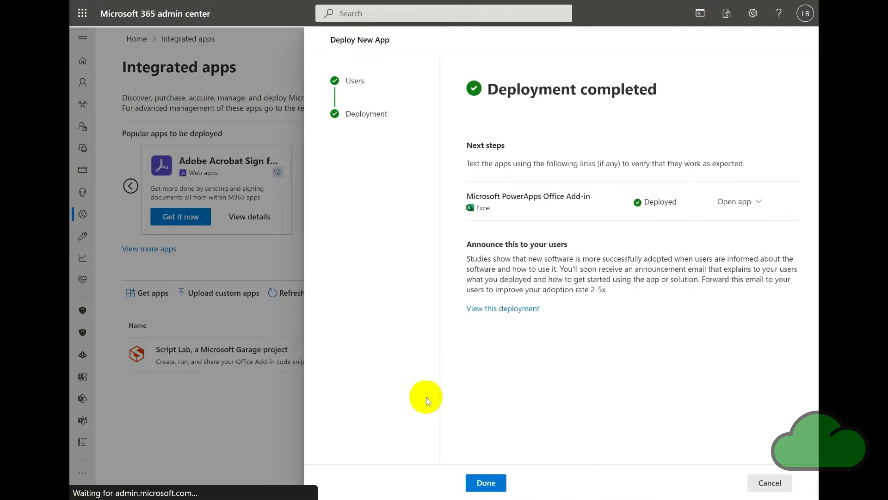
{"action": "left_click", "coordinate": [756, 208]}
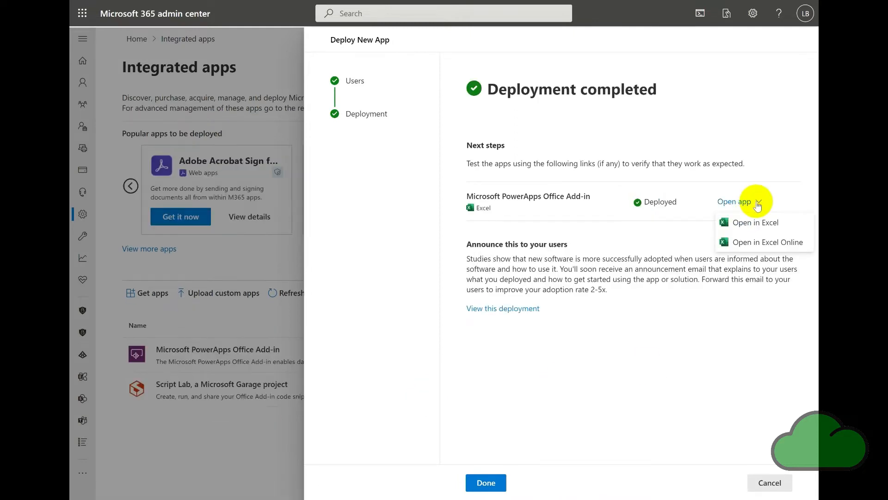
{"action": "left_click", "coordinate": [488, 483]}
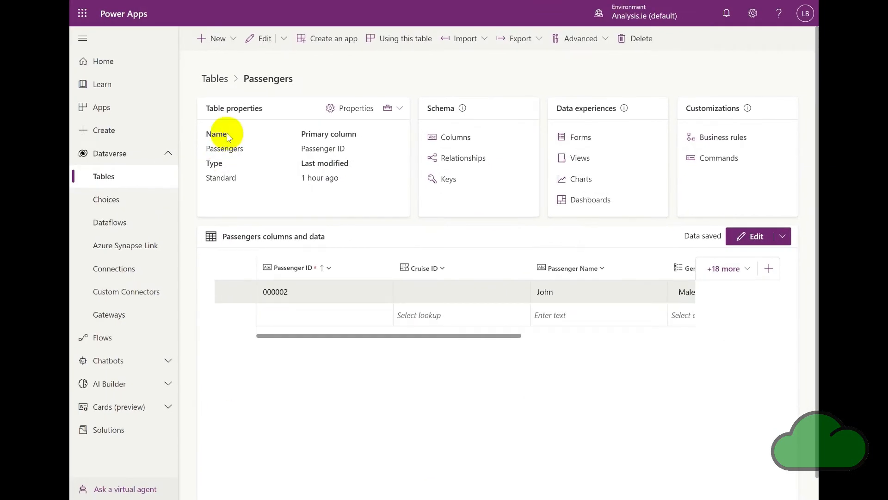
- Export the Passengers table for editing in Excel
{"action": "left_click", "coordinate": [82, 40]}
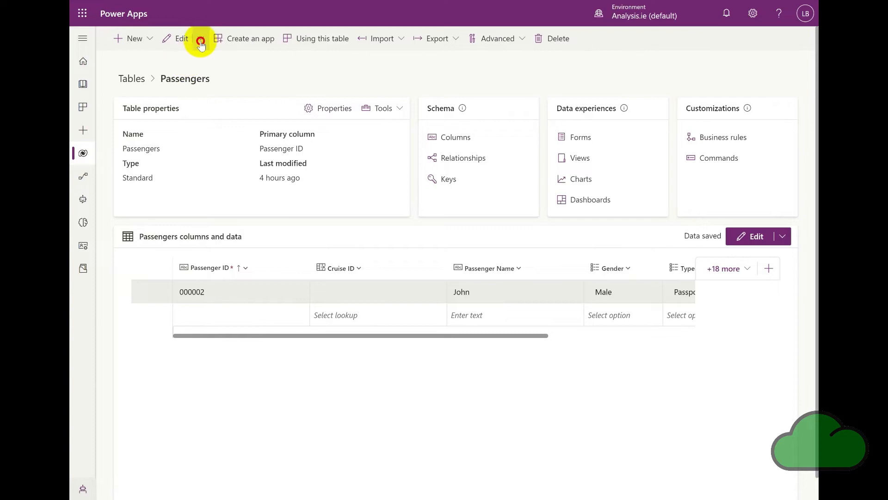
{"action": "left_click", "coordinate": [200, 42]}
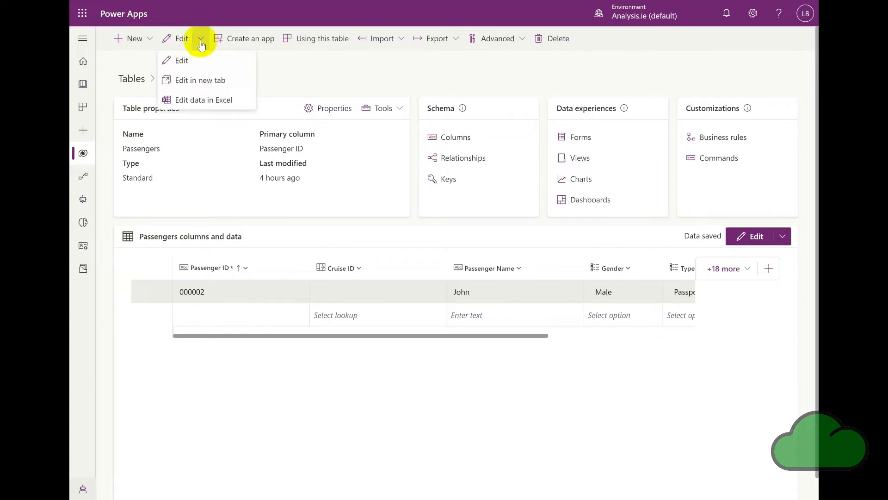
{"action": "left_click", "coordinate": [241, 101]}
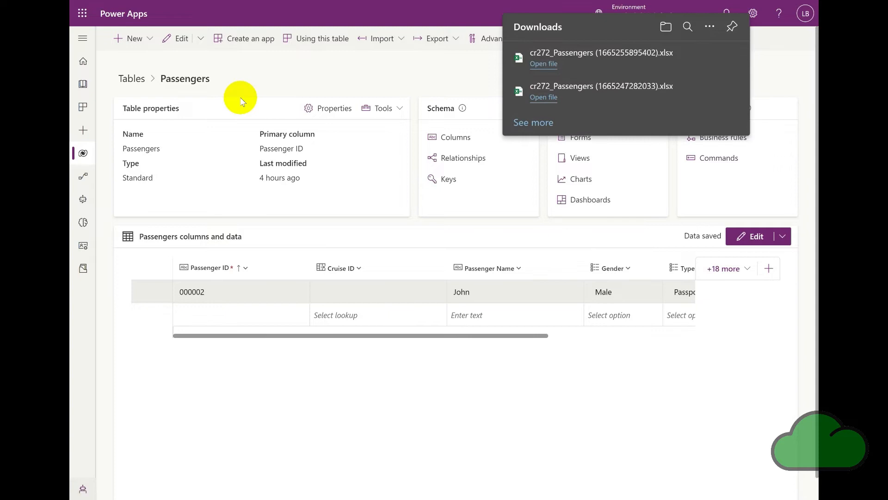
- Try to open the downloaded Passengers workbook from the downloads list and from the Downloads folder
{"action": "left_click", "coordinate": [534, 67]}
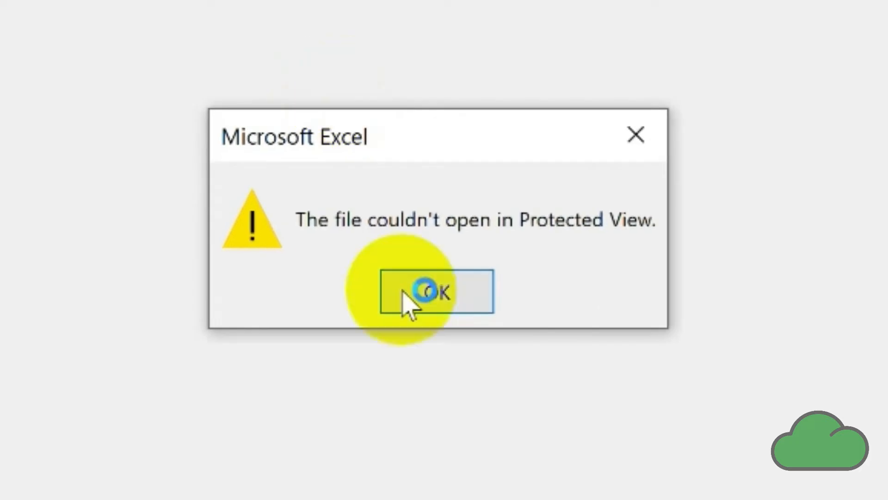
{"action": "left_click", "coordinate": [452, 306]}
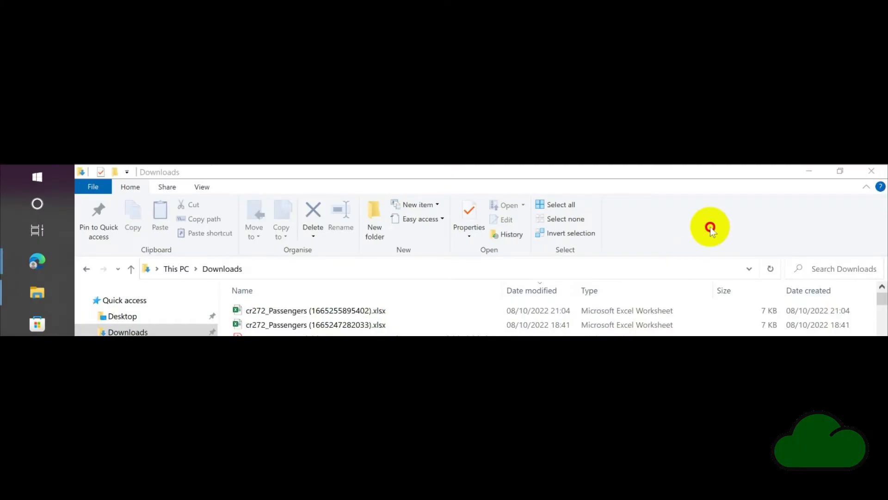
{"action": "left_click", "coordinate": [373, 310]}
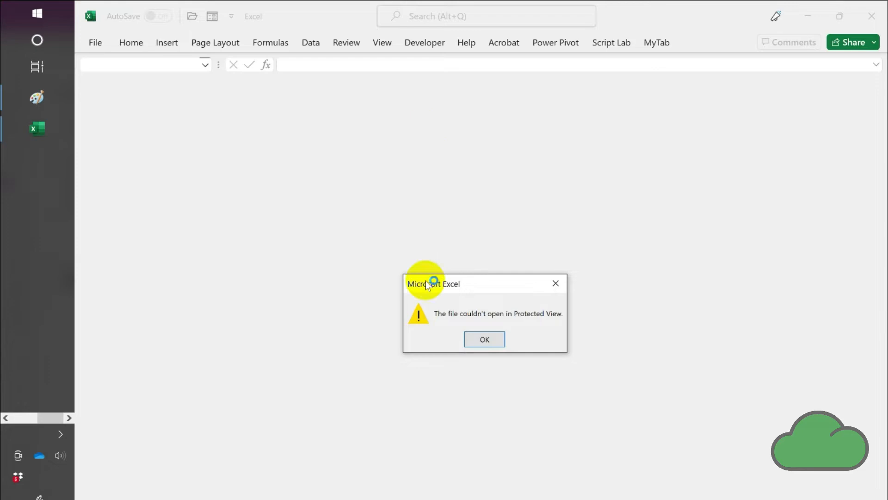
{"action": "left_click", "coordinate": [482, 340]}
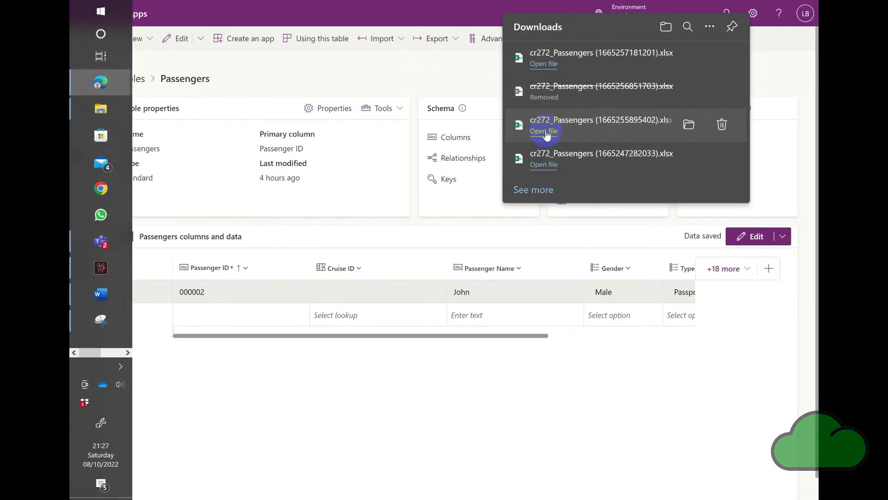
- Open the downloaded Passengers workbook again and enable editing
{"action": "left_click", "coordinate": [545, 131]}
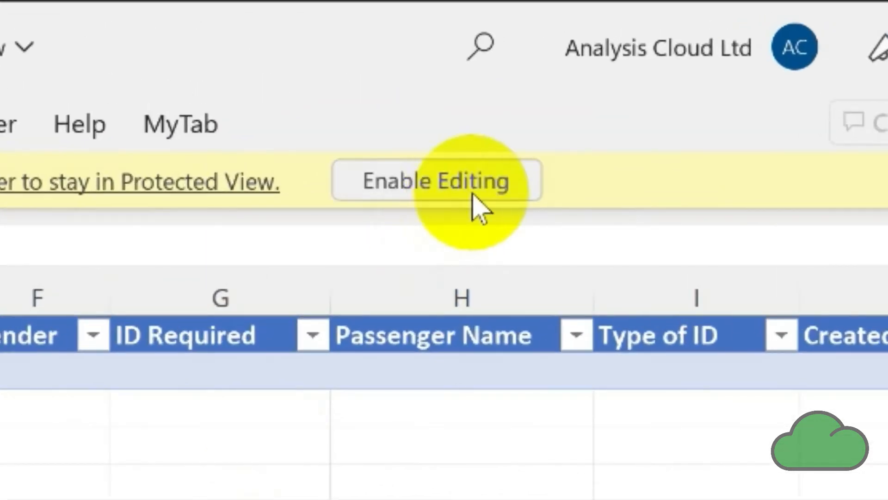
{"action": "left_click", "coordinate": [451, 190]}
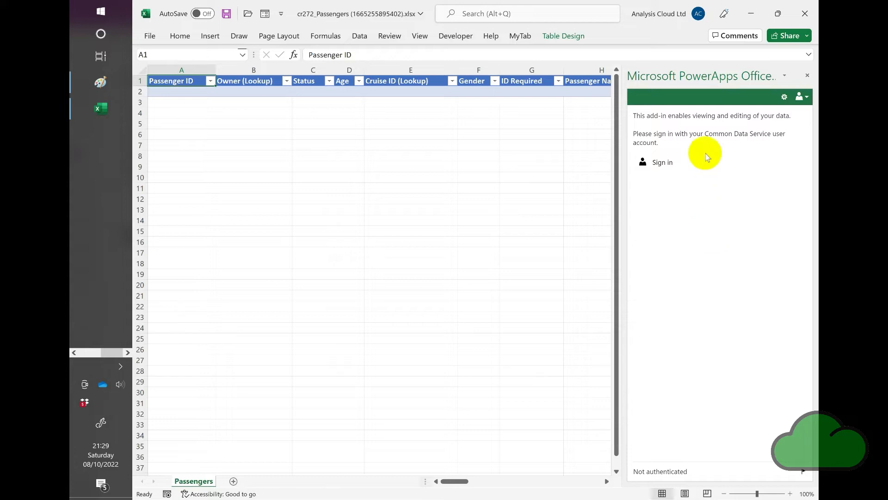
- Sign in to the PowerApps add-in to load the Passengers data into the sheet
{"action": "left_click", "coordinate": [664, 165]}
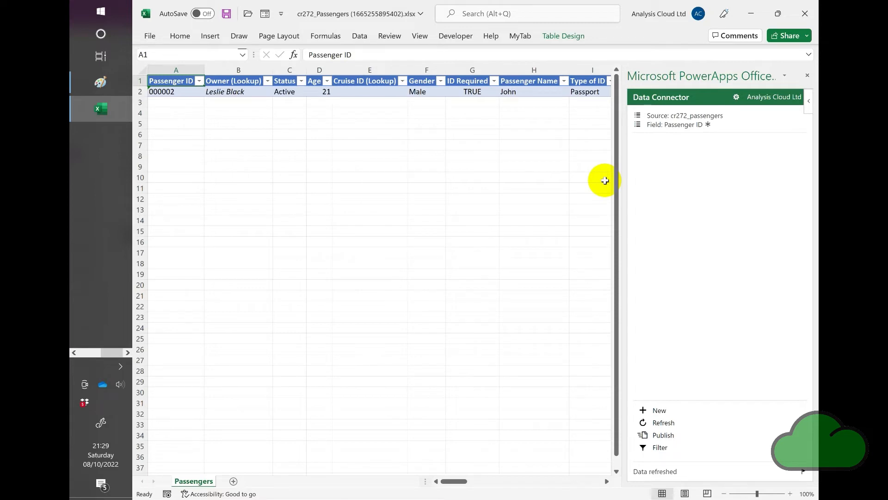
{"action": "left_click", "coordinate": [791, 494]}
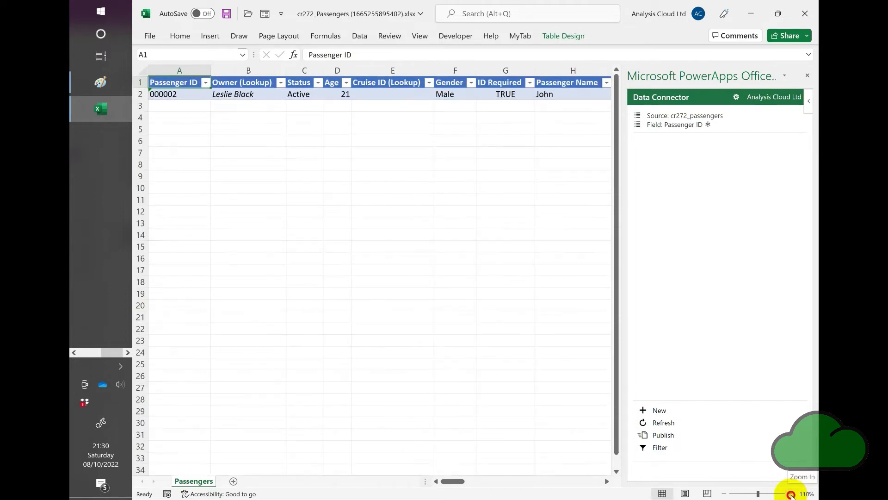
{"action": "left_click", "coordinate": [791, 494]}
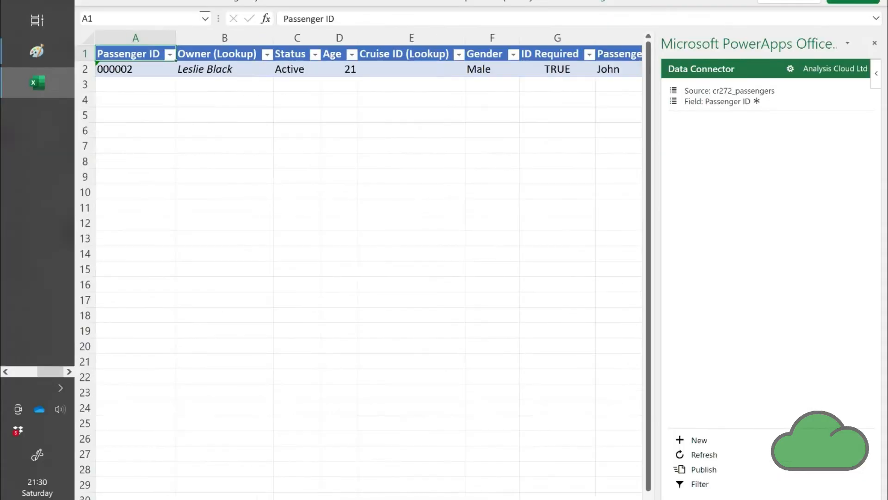
{"action": "left_click", "coordinate": [855, 499]}
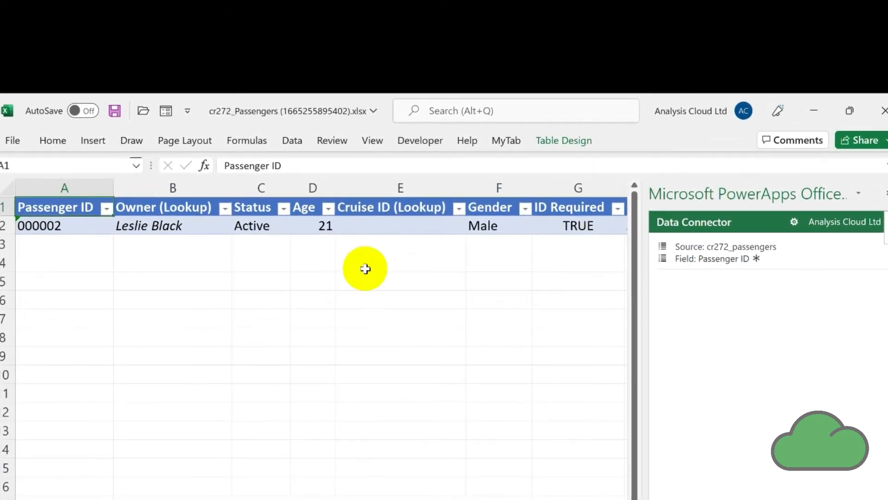
- Change the passenger name in H2 to Johnny and publish the change to the data source
{"action": "left_click", "coordinate": [376, 232]}
{"action": "key", "text": "Right"}
{"action": "key", "text": "Right"}
{"action": "key", "text": "Right"}
{"action": "key", "text": "Right"}
{"action": "key", "text": "Right"}
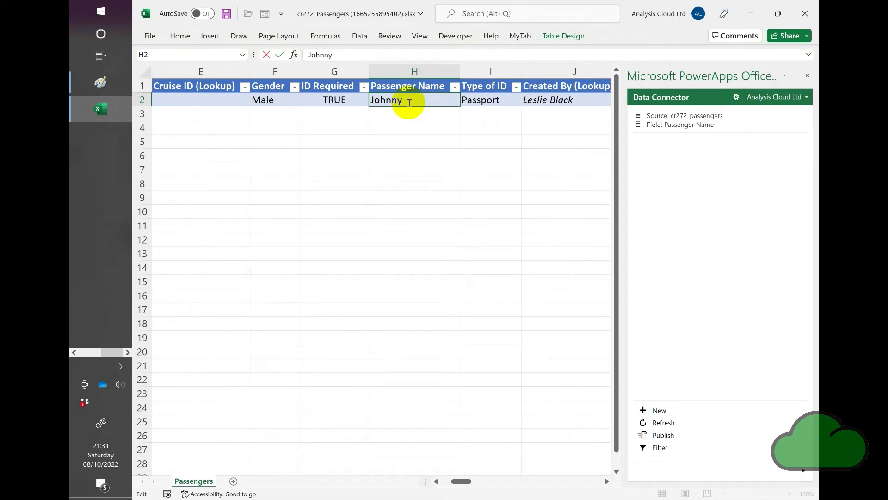
{"action": "key", "text": "Tab"}
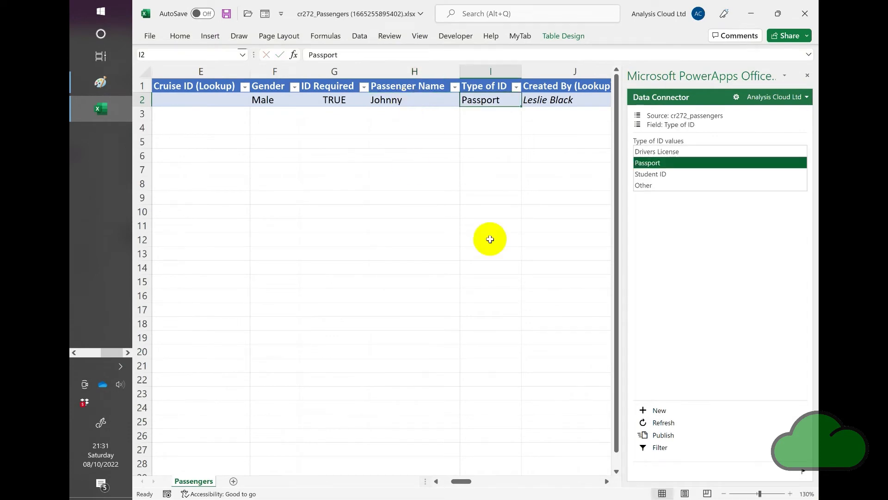
{"action": "left_click", "coordinate": [666, 435]}
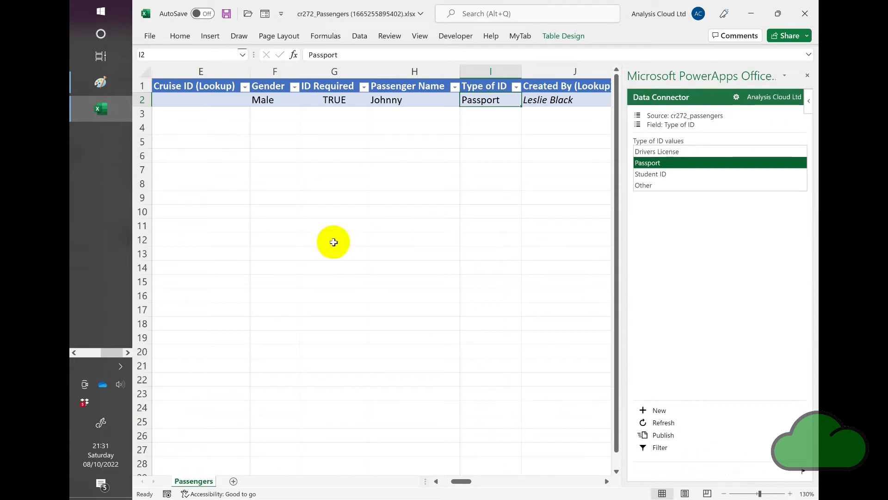
- Switch to the Power Apps browser window and reload the Passengers table page to check the published change
{"action": "left_click", "coordinate": [96, 354]}
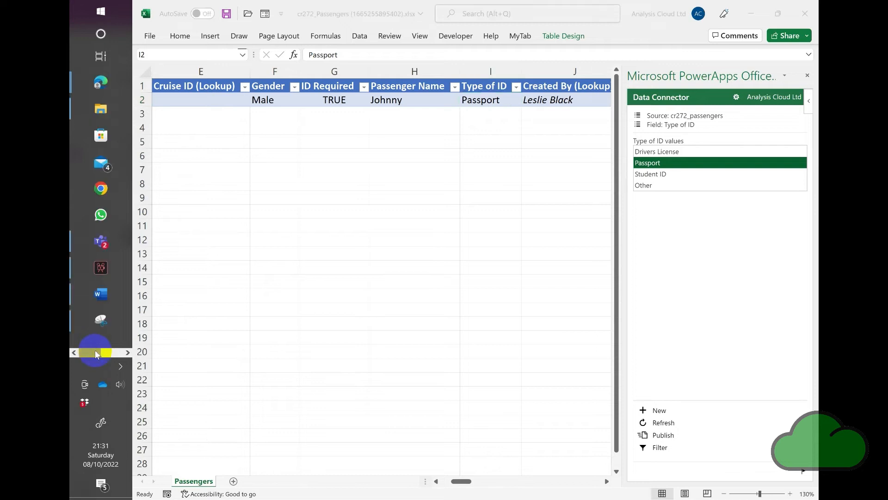
{"action": "mouse_move", "coordinate": [121, 88]}
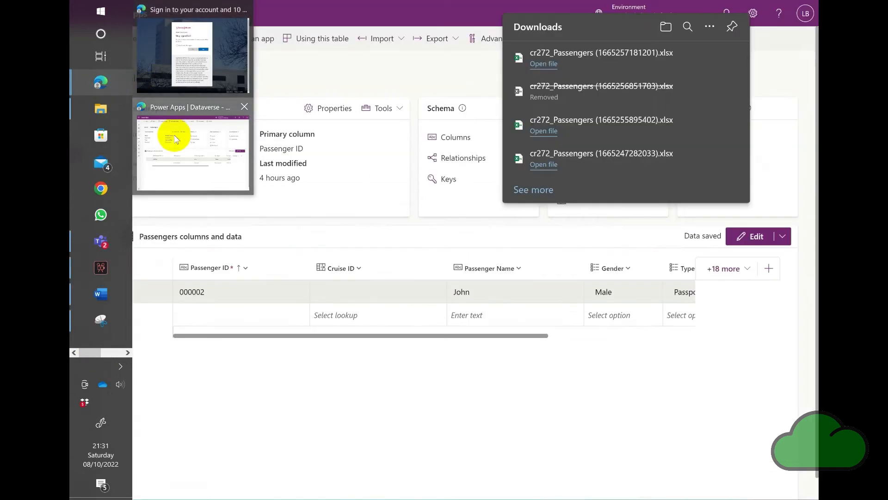
{"action": "left_click", "coordinate": [174, 134]}
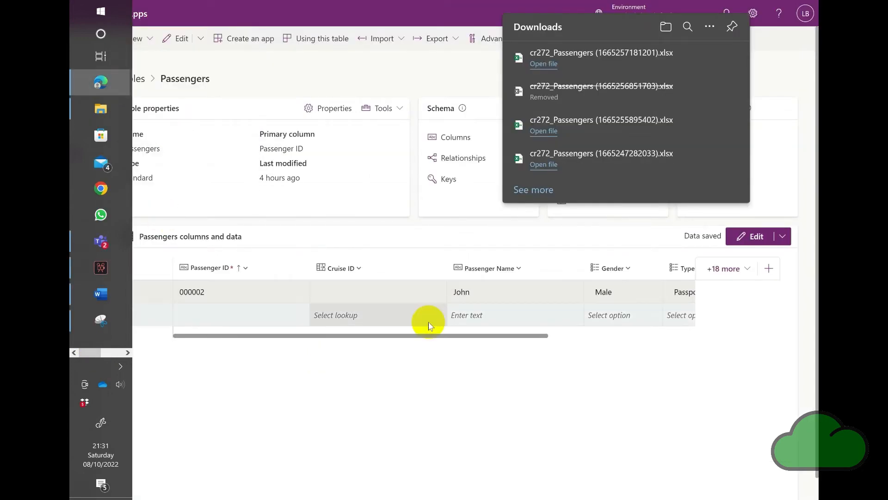
{"action": "left_click", "coordinate": [399, 82]}
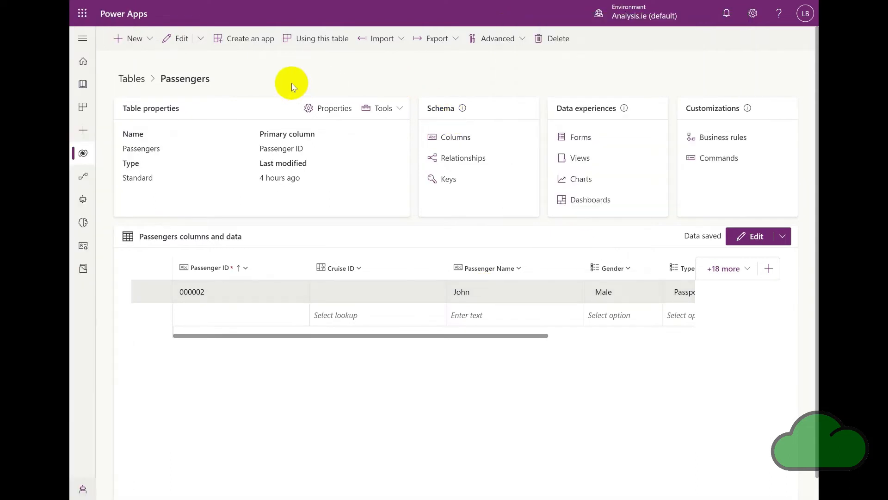
{"action": "mouse_move", "coordinate": [197, 3]}
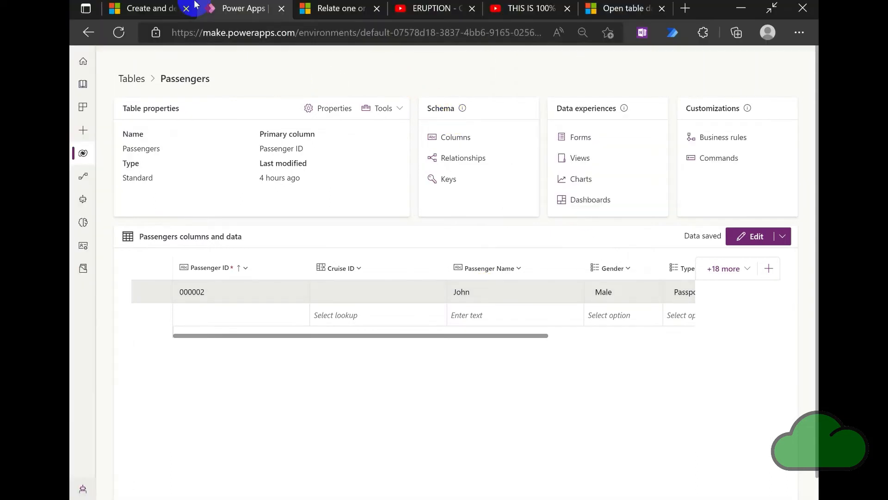
{"action": "left_click", "coordinate": [118, 36]}
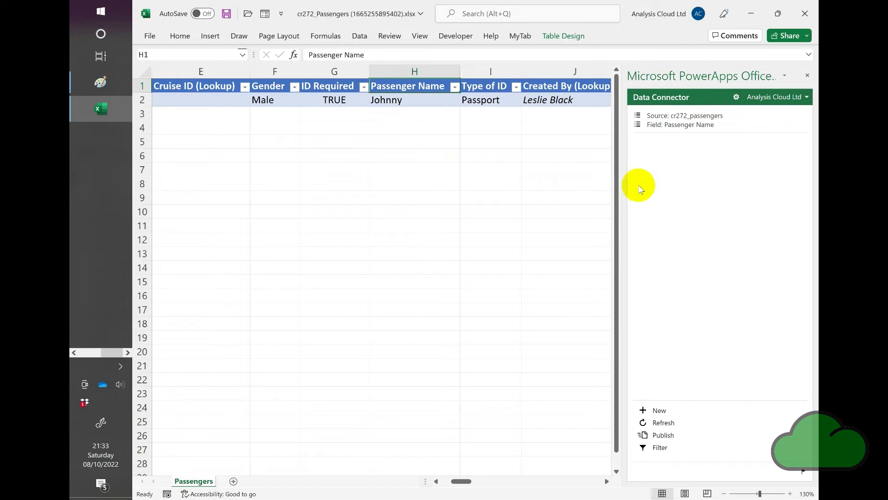
- Turn on Enable design in the add-in's Data Connector options and accept the changes
{"action": "left_click", "coordinate": [736, 97]}
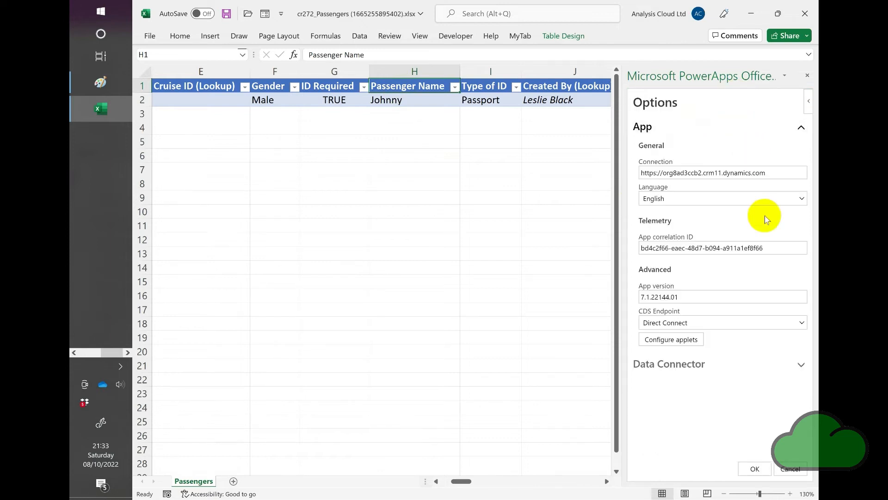
{"action": "left_click", "coordinate": [802, 365]}
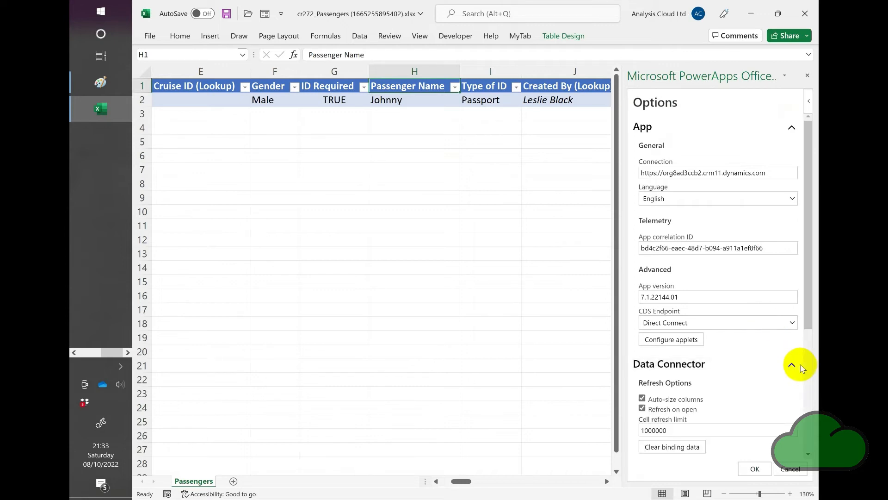
{"action": "left_click", "coordinate": [808, 457]}
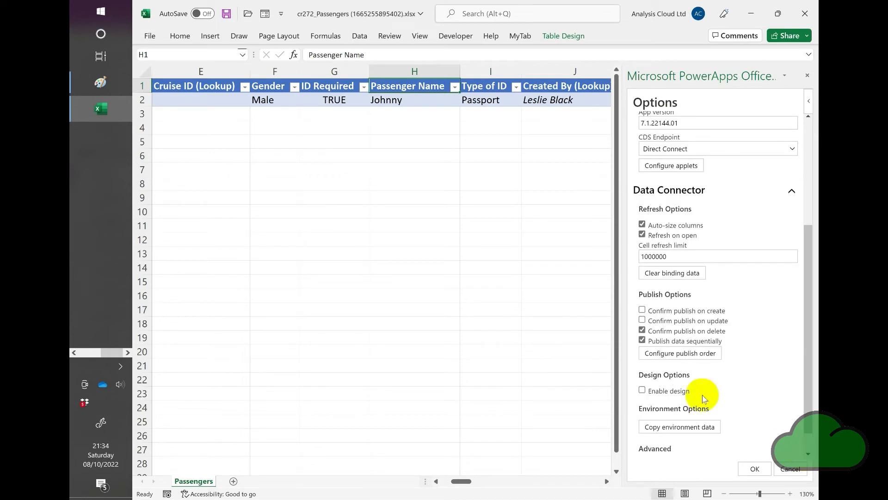
{"action": "left_click", "coordinate": [643, 392]}
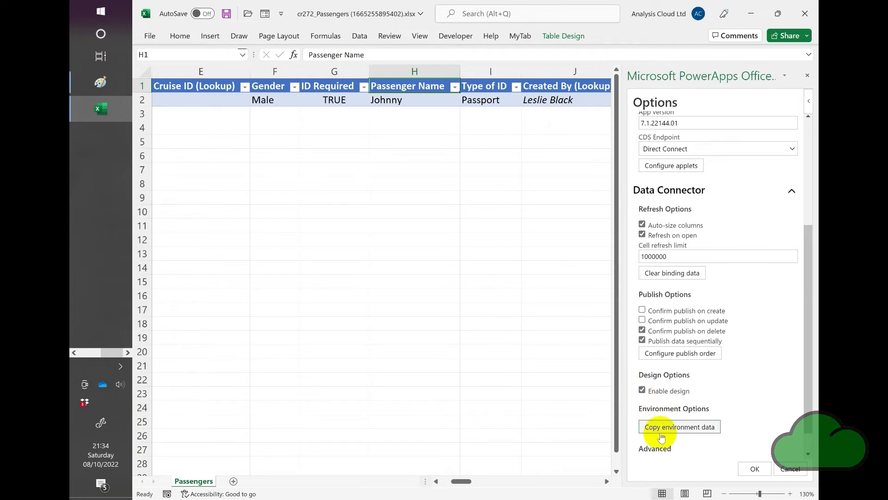
{"action": "left_click", "coordinate": [809, 448]}
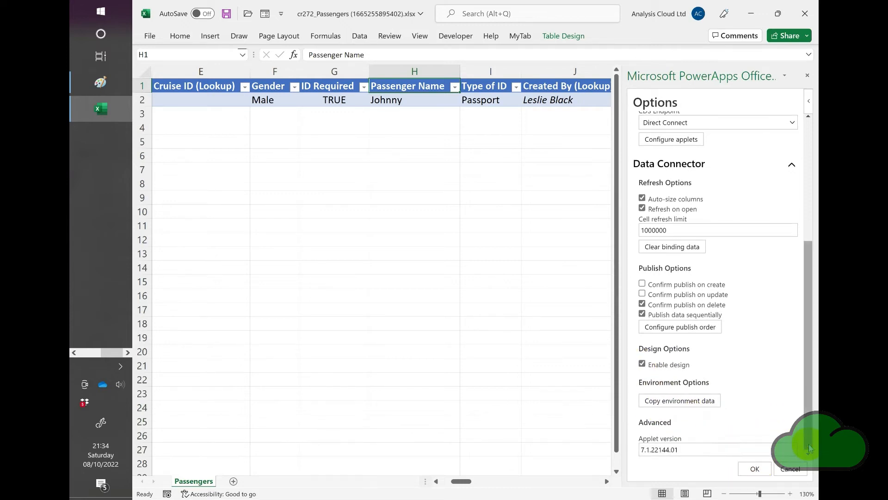
{"action": "left_click", "coordinate": [754, 469]}
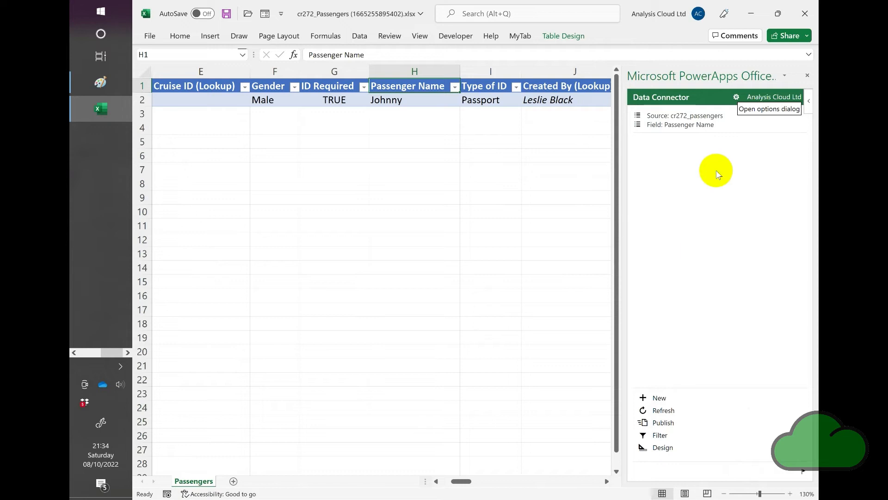
- Rename the H1 column header to Passenger Named
{"action": "mouse_move", "coordinate": [651, 129]}
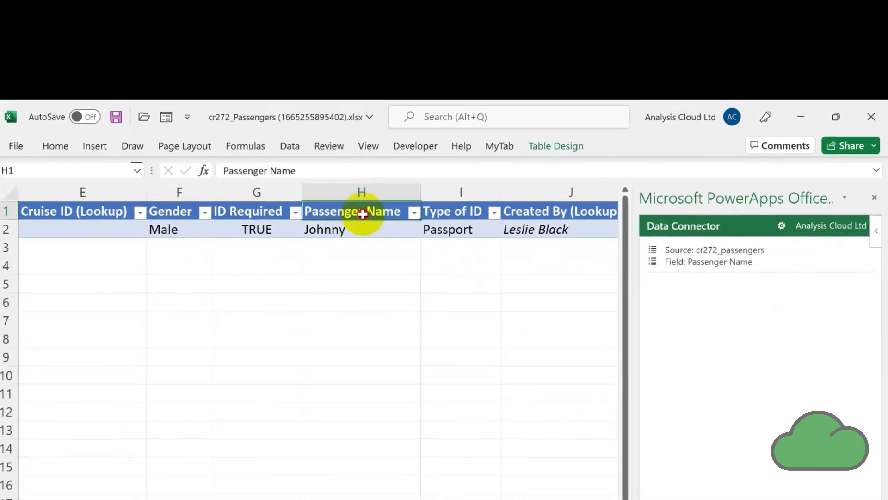
{"action": "double_click", "coordinate": [362, 213]}
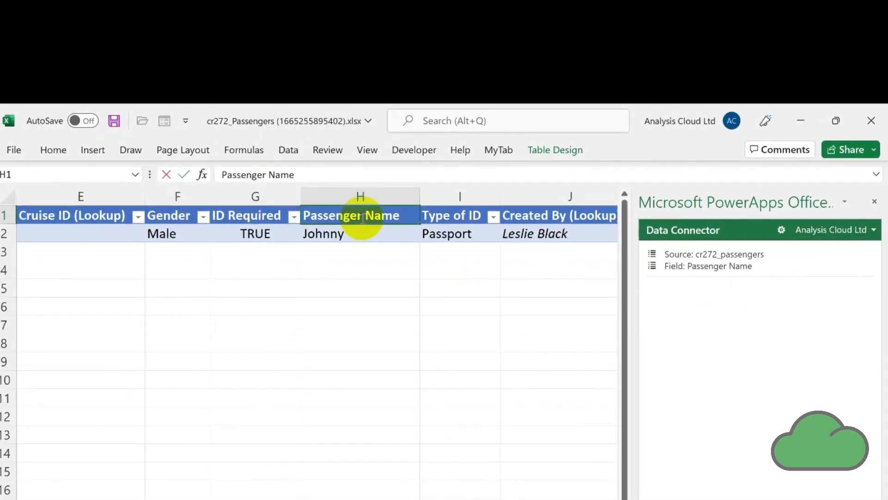
{"action": "type", "text": "d"}
{"action": "key", "text": "Return"}
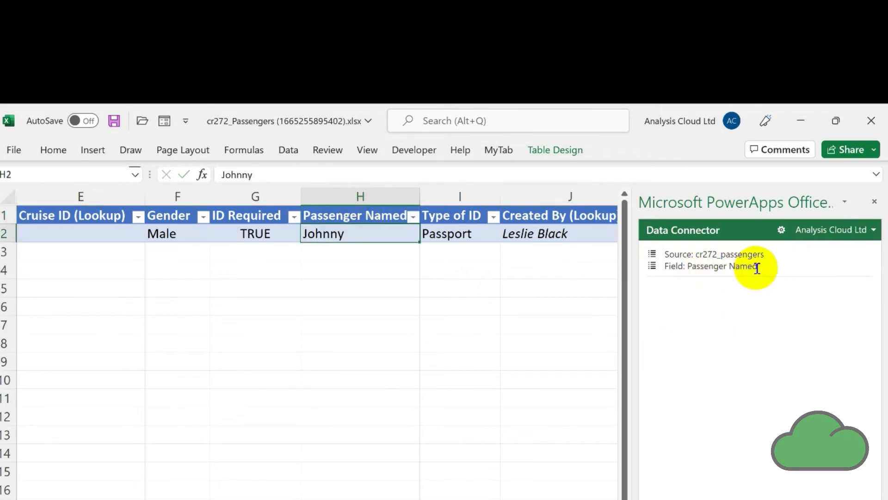
- Open the add-in's Design view and edit the cr272_passengers data source binding
{"action": "mouse_move", "coordinate": [757, 268]}
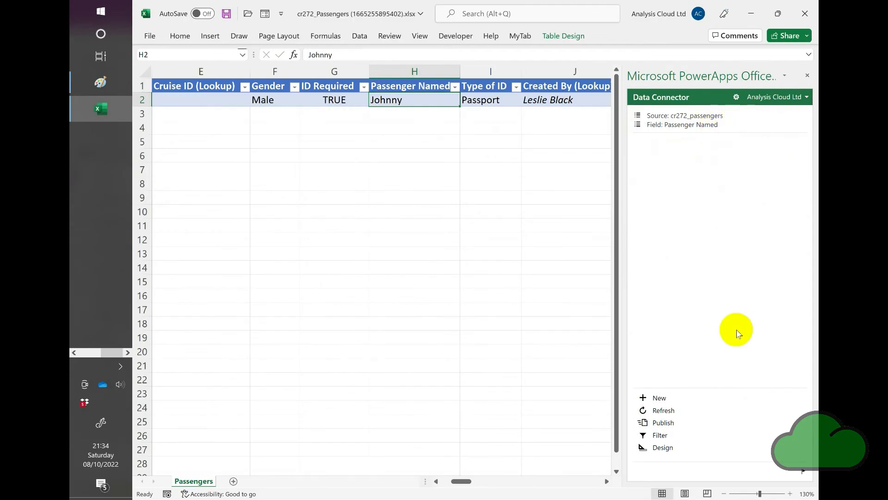
{"action": "left_click", "coordinate": [667, 424]}
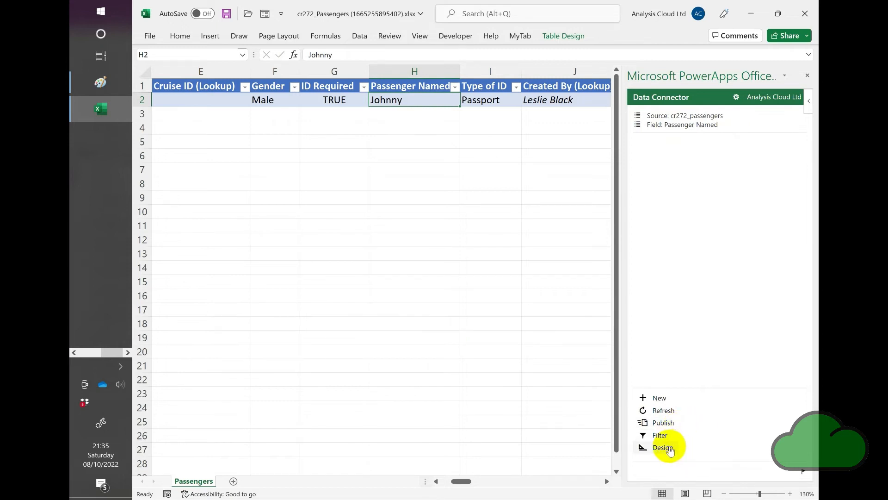
{"action": "left_click", "coordinate": [672, 448]}
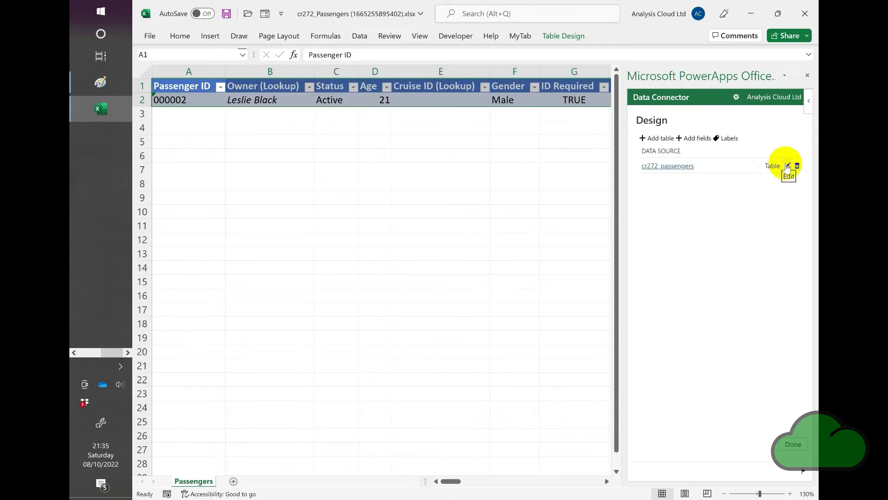
{"action": "left_click", "coordinate": [788, 167]}
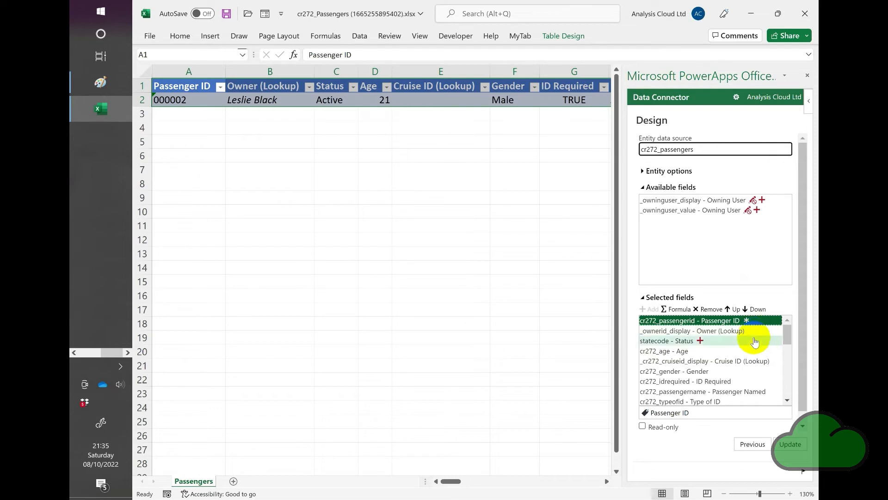
- Select the Passenger Named field and update the table binding, accepting the data refresh warning
{"action": "left_click", "coordinate": [750, 392]}
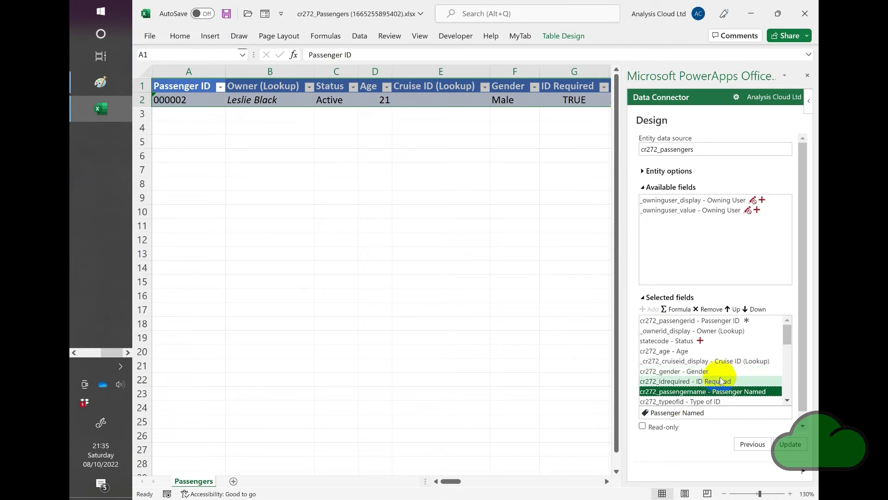
{"action": "right_click", "coordinate": [721, 394]}
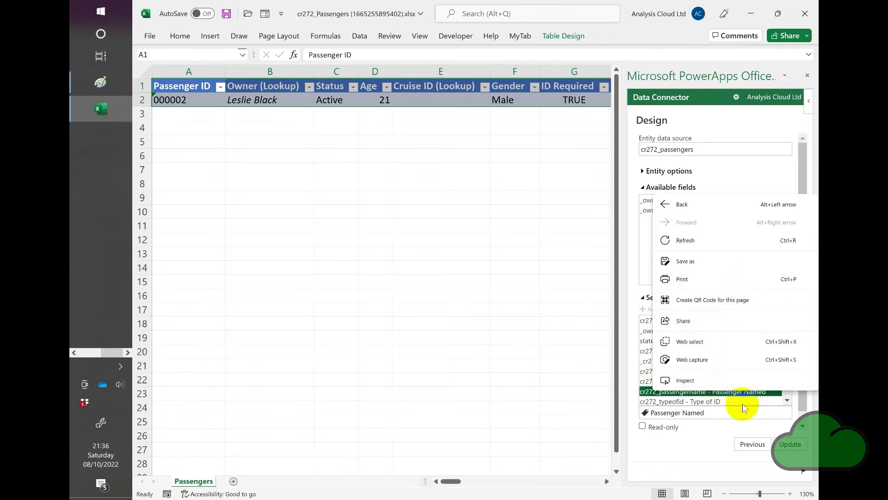
{"action": "left_click", "coordinate": [762, 424]}
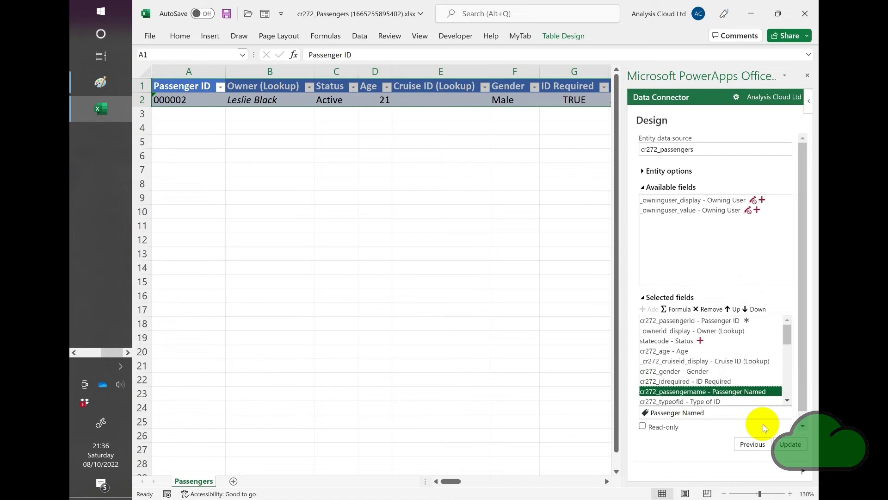
{"action": "left_click", "coordinate": [740, 411]}
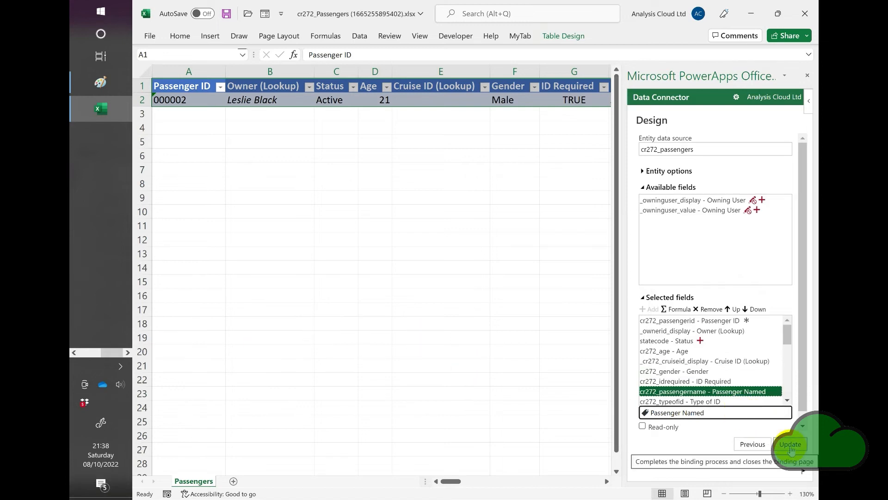
{"action": "left_click", "coordinate": [791, 445]}
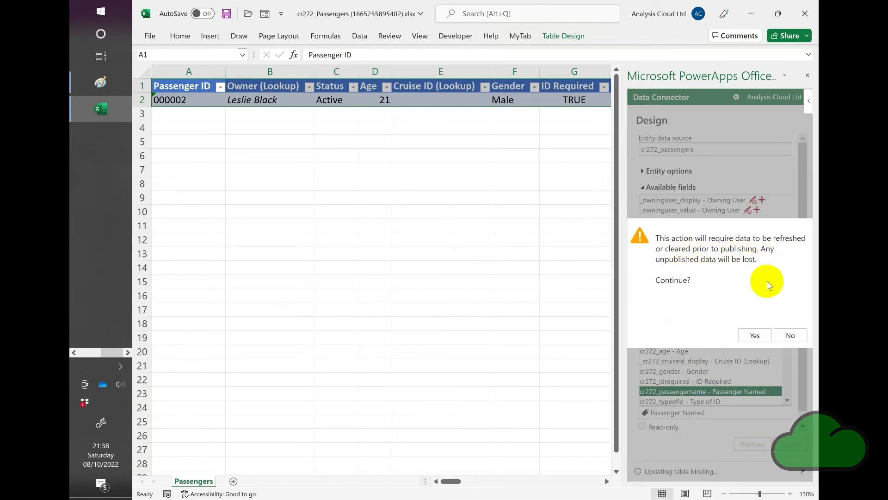
{"action": "left_click", "coordinate": [750, 335]}
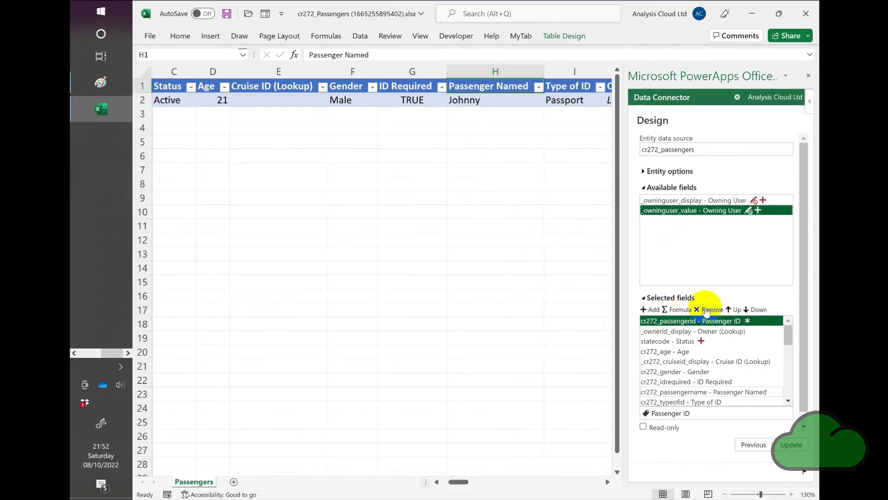
- Move the cr272_passengername field from the selected fields back to the available fields
{"action": "scroll", "coordinate": [786, 394], "scroll_direction": "down", "scroll_amount": 5}
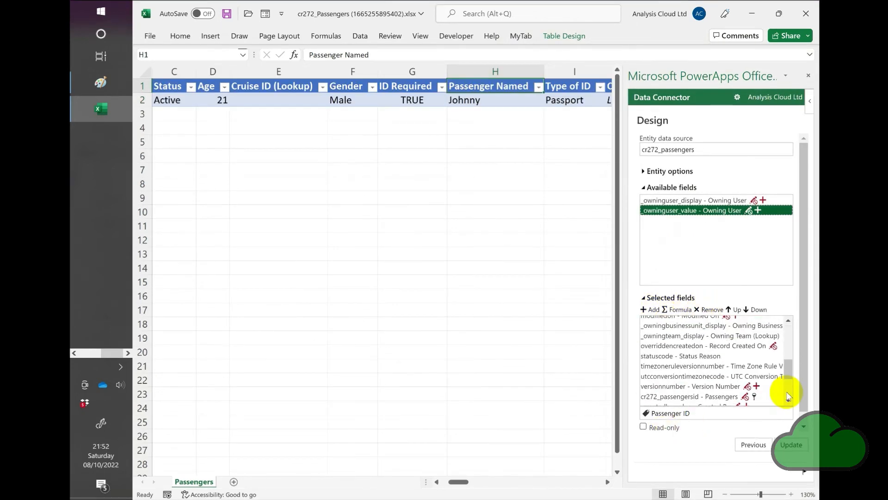
{"action": "double_click", "coordinate": [787, 329]}
{"action": "left_click", "coordinate": [760, 390]}
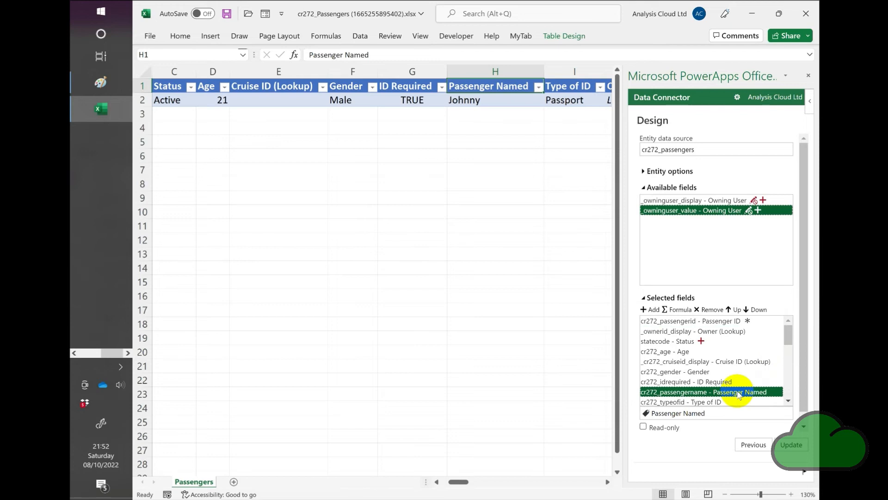
{"action": "double_click", "coordinate": [694, 392]}
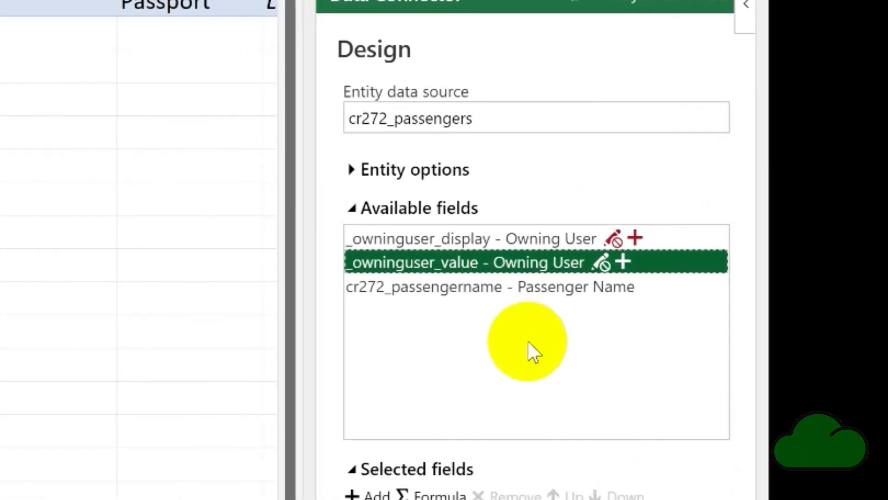
{"action": "left_click", "coordinate": [538, 294]}
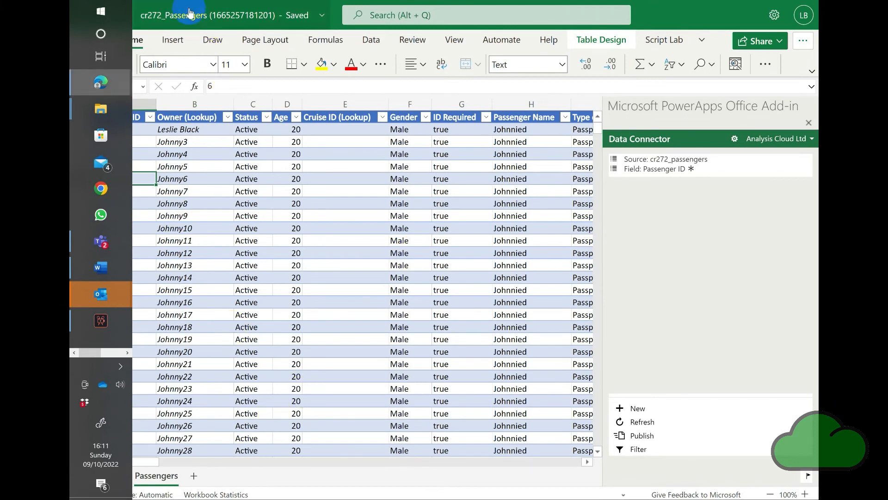
- Jump to the last rows of the Passengers table to examine how many records were loaded
{"action": "left_click", "coordinate": [132, 144]}
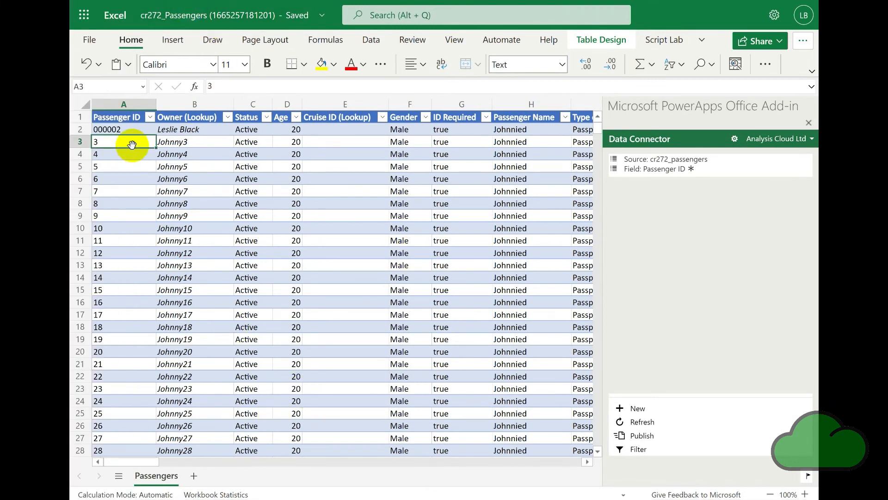
{"action": "key", "text": "ctrl+Down"}
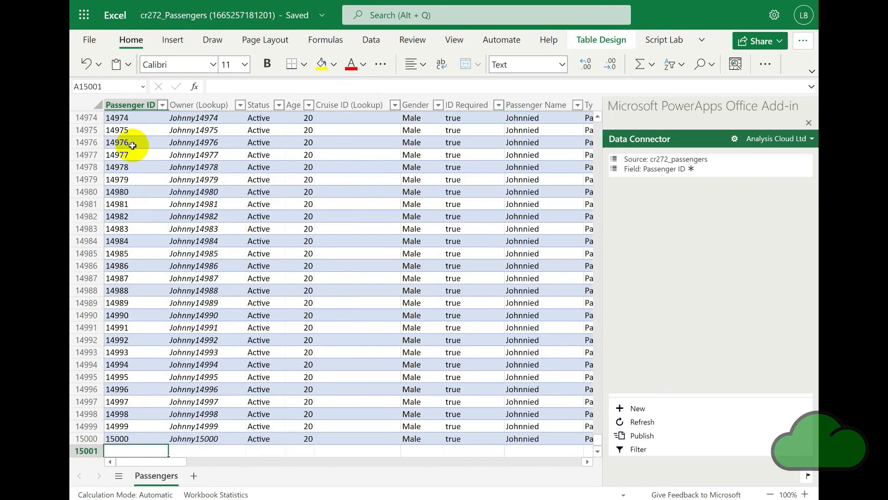
{"action": "key", "text": "Up"}
{"action": "key", "text": "Up"}
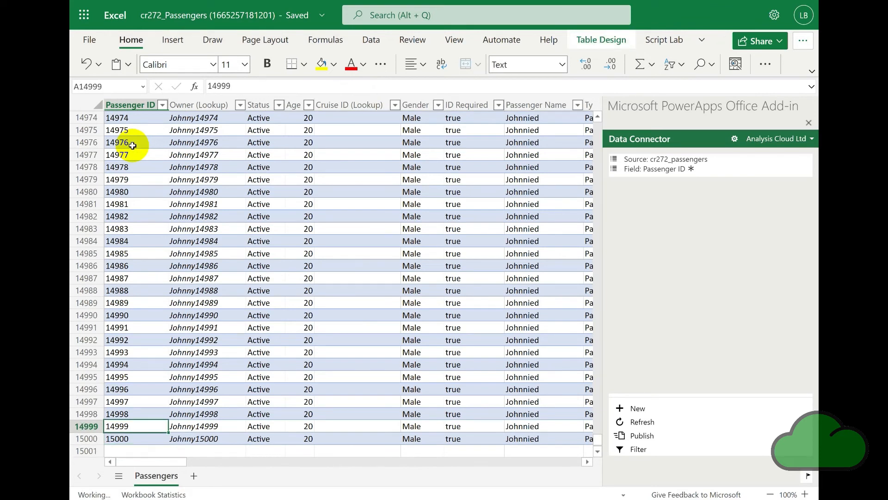
- Browse across all the Passengers table columns and back to the first cell
{"action": "key", "text": "ctrl+Home"}
{"action": "key", "text": "Right"}
{"action": "key", "text": "Right"}
{"action": "key", "text": "Right"}
{"action": "key", "text": "Right"}
{"action": "key", "text": "Right"}
{"action": "key", "text": "Right"}
{"action": "key", "text": "Right"}
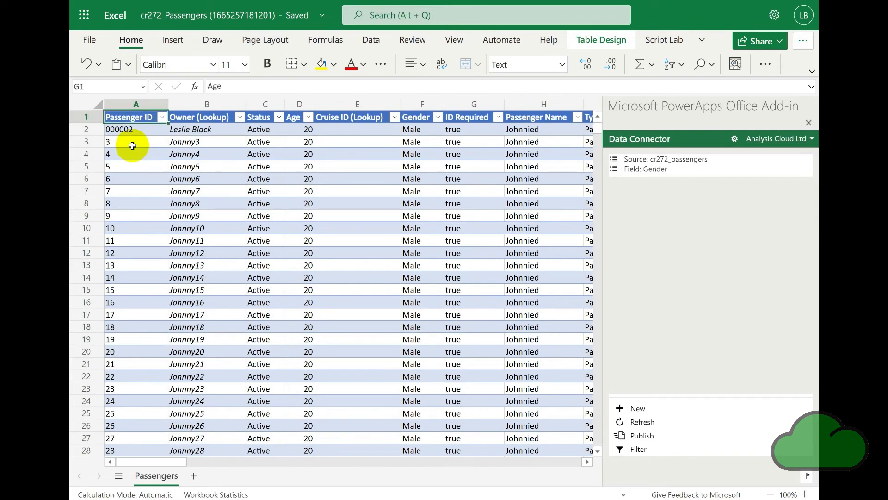
{"action": "key", "text": "Right"}
{"action": "key", "text": "Right"}
{"action": "key", "text": "Right"}
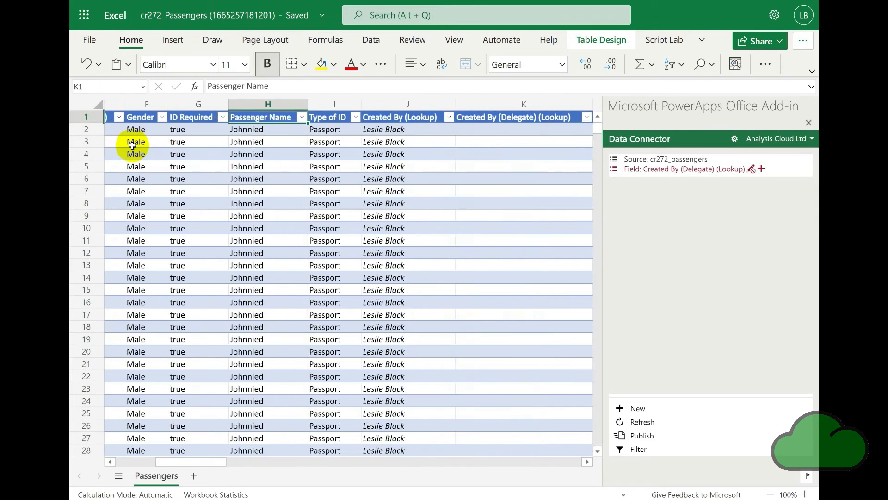
{"action": "key", "text": "Right"}
{"action": "key", "text": "Right"}
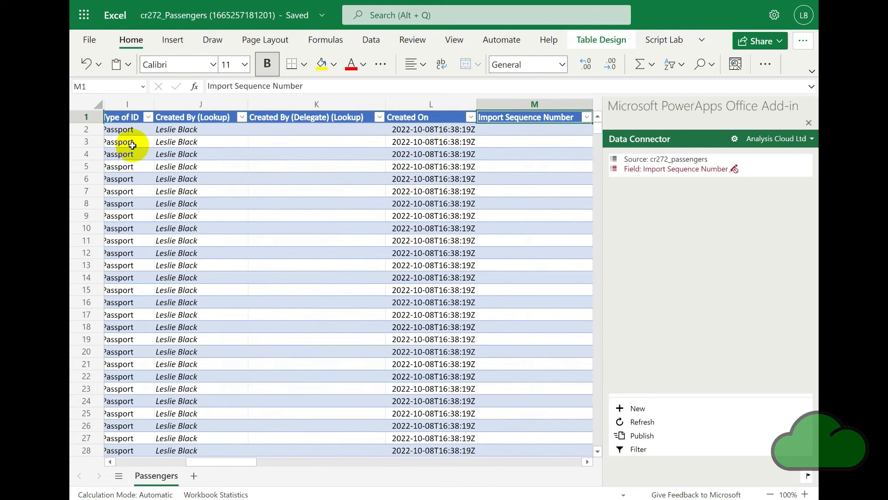
{"action": "key", "text": "Right"}
{"action": "key", "text": "Right"}
{"action": "key", "text": "Right"}
{"action": "key", "text": "Right"}
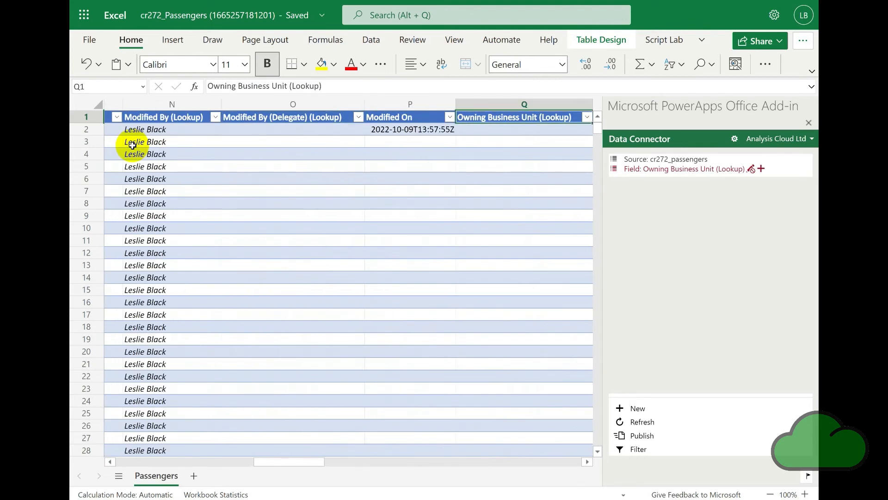
{"action": "key", "text": "Left"}
{"action": "key", "text": "Left"}
{"action": "key", "text": "Left"}
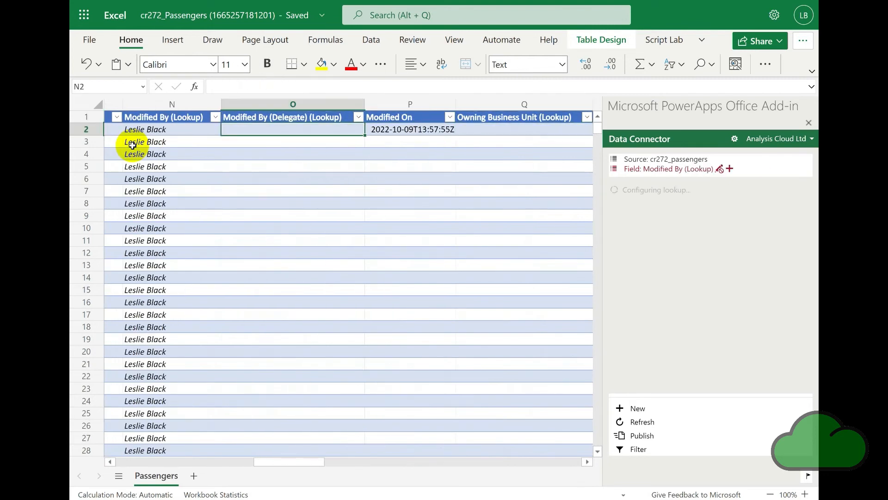
{"action": "left_click", "coordinate": [132, 145]}
{"action": "key", "text": "Right"}
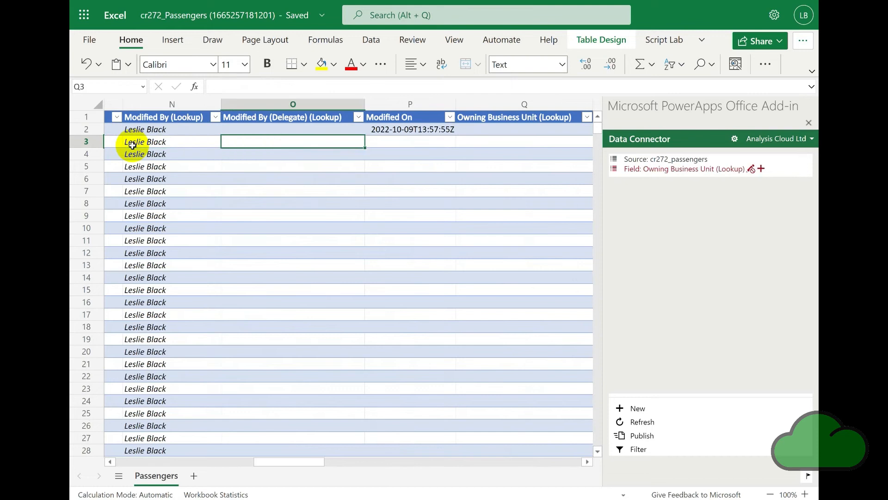
{"action": "key", "text": "Right"}
{"action": "key", "text": "Right"}
{"action": "key", "text": "Right"}
{"action": "key", "text": "Right"}
{"action": "key", "text": "Right"}
{"action": "key", "text": "Right"}
{"action": "key", "text": "Right"}
{"action": "key", "text": "Right"}
{"action": "key", "text": "Right"}
{"action": "key", "text": "Right"}
{"action": "key", "text": "Right"}
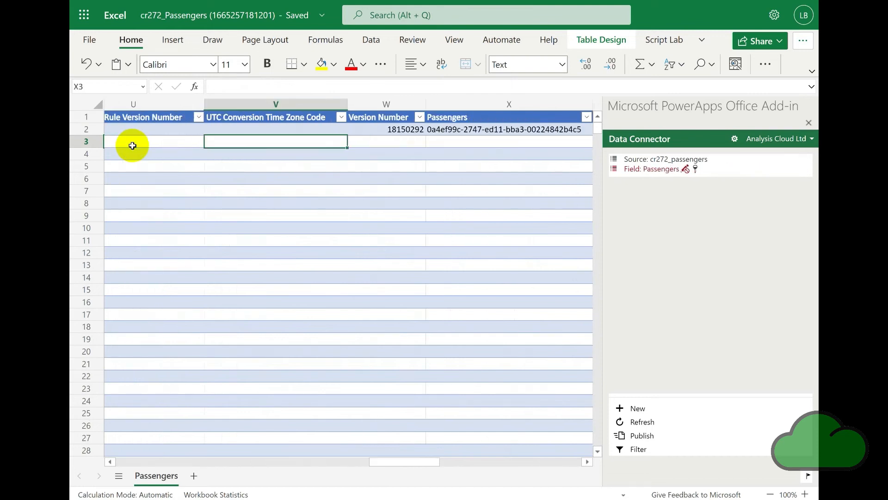
{"action": "key", "text": "Right"}
{"action": "key", "text": "Right"}
{"action": "key", "text": "Right"}
{"action": "key", "text": "Right"}
{"action": "key", "text": "Right"}
{"action": "key", "text": "Right"}
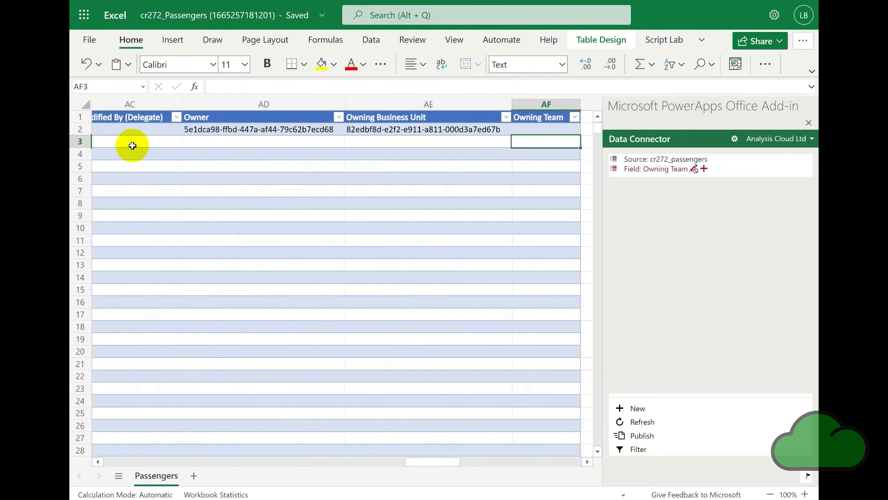
{"action": "key", "text": "Left"}
{"action": "key", "text": "Left"}
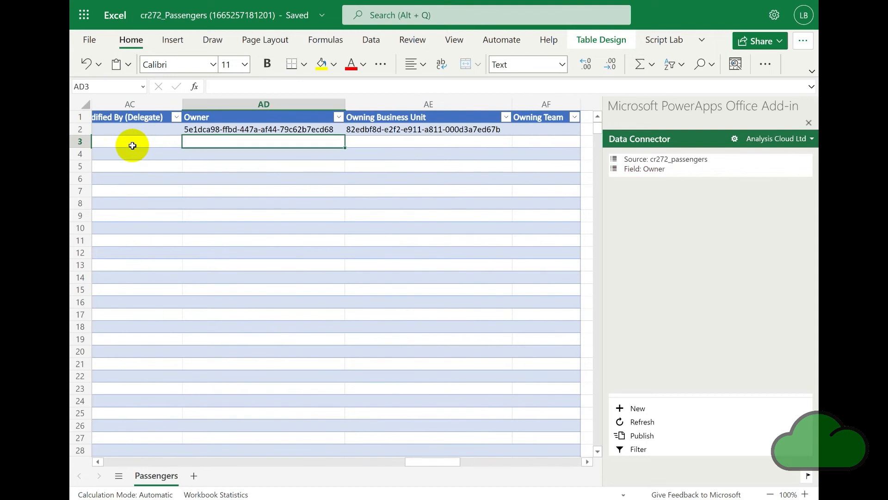
{"action": "key", "text": "Home"}
{"action": "key", "text": "ctrl+Home"}
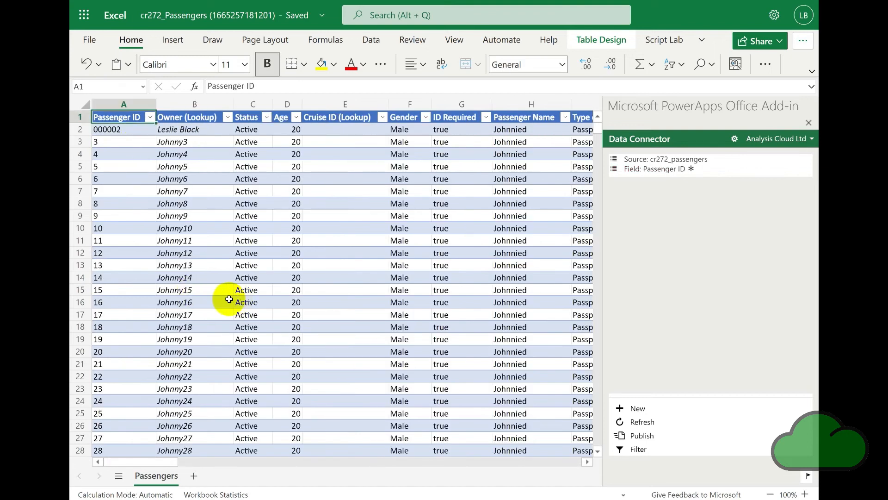
- Publish the Passengers table data to the data source
{"action": "left_click", "coordinate": [120, 293]}
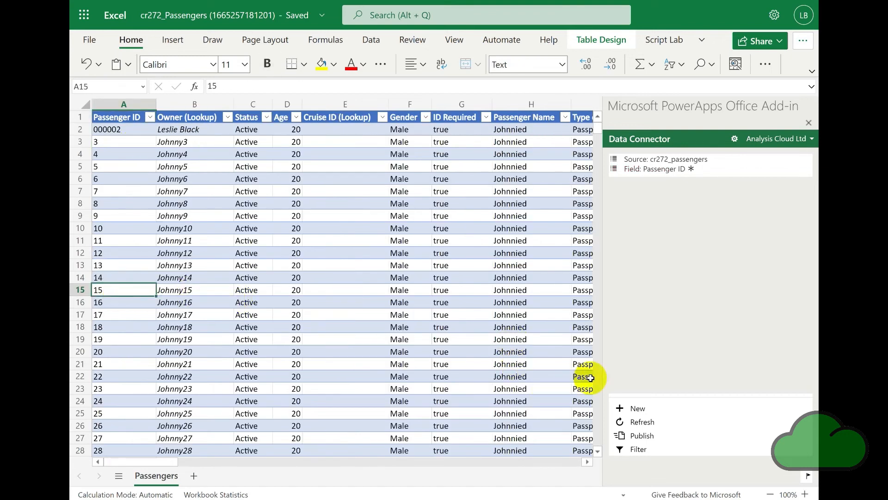
{"action": "left_click", "coordinate": [643, 436]}
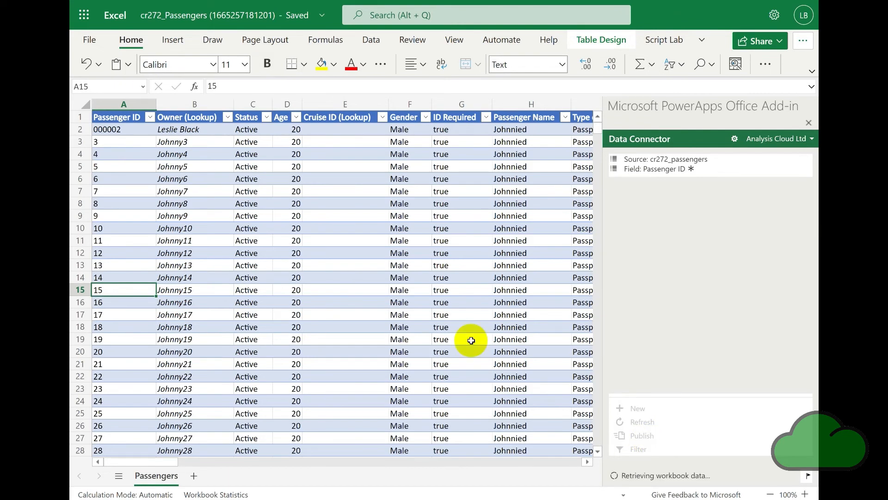
{"action": "left_click", "coordinate": [730, 363]}
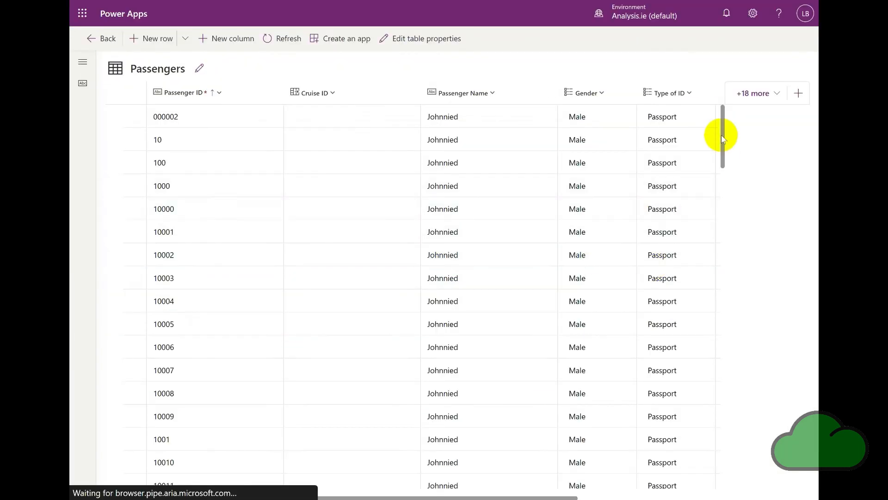
- Scroll to the bottom of the Passengers table in the Power Apps browser page
{"action": "left_click_drag", "start_coordinate": [723, 137], "coordinate": [715, 497]}
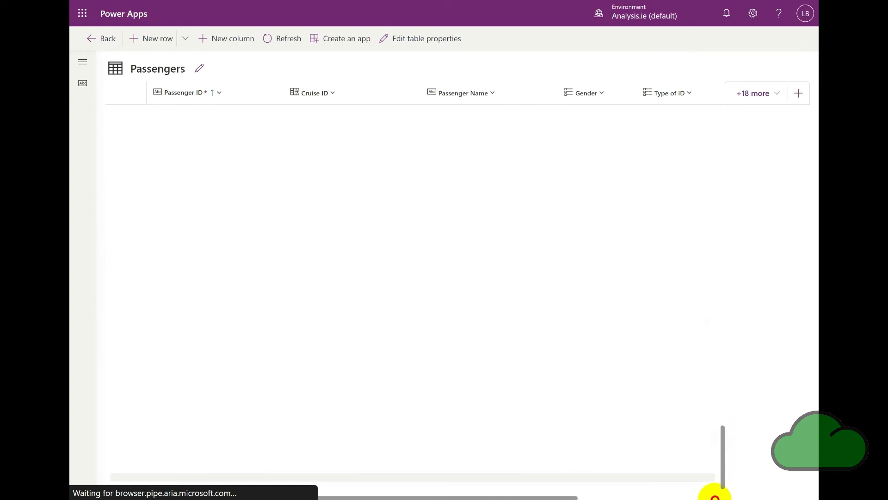